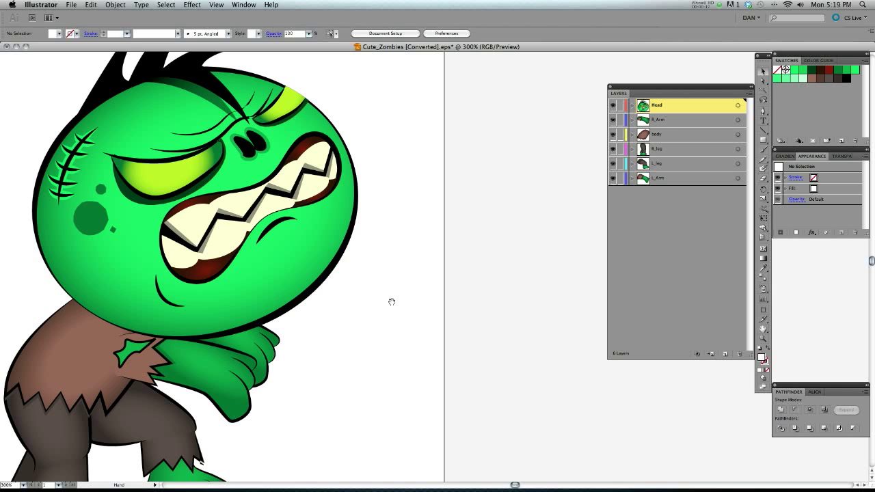
pyautogui.moveTo(266, 203); pyautogui.dragTo(286, 192)
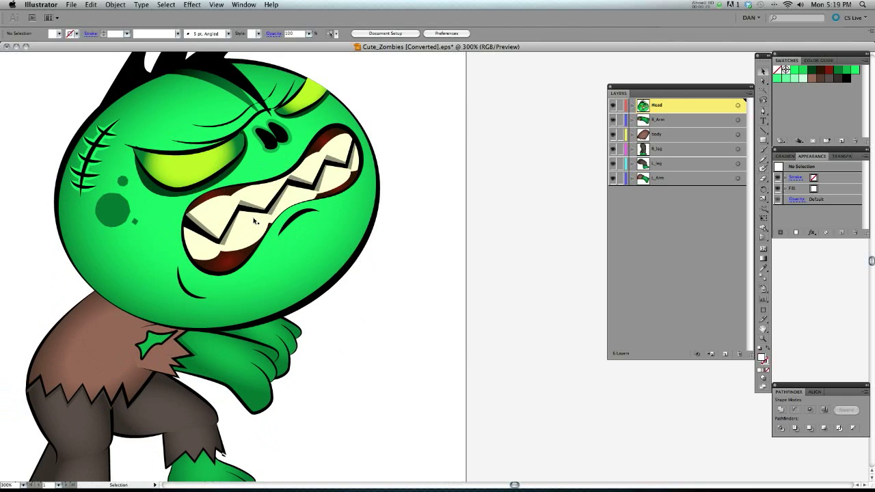
pyautogui.scroll(3, 334, 212)
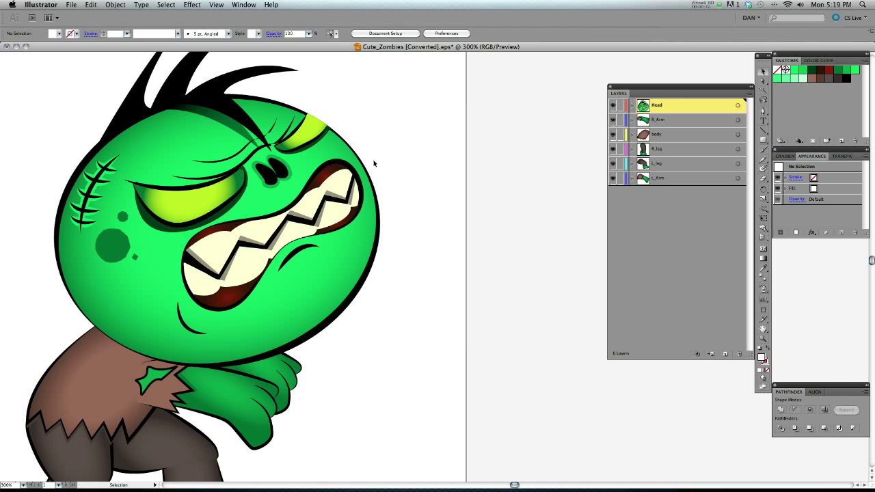
pyautogui.press('space')
pyautogui.moveTo(287, 246); pyautogui.dragTo(367, 197)
pyautogui.moveTo(514, 162); pyautogui.dragTo(458, 185)
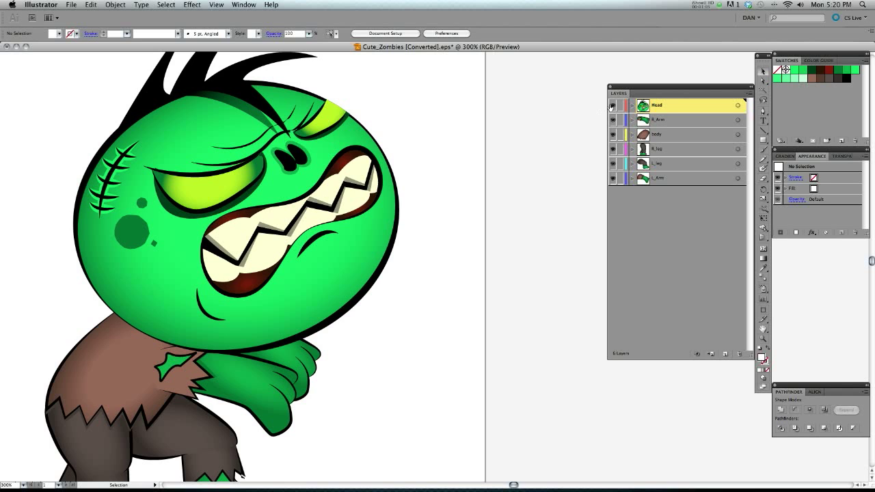
# Hide and show the Head layer repeatedly to check which artwork it contains.
pyautogui.click(613, 105)
pyautogui.click(612, 105)
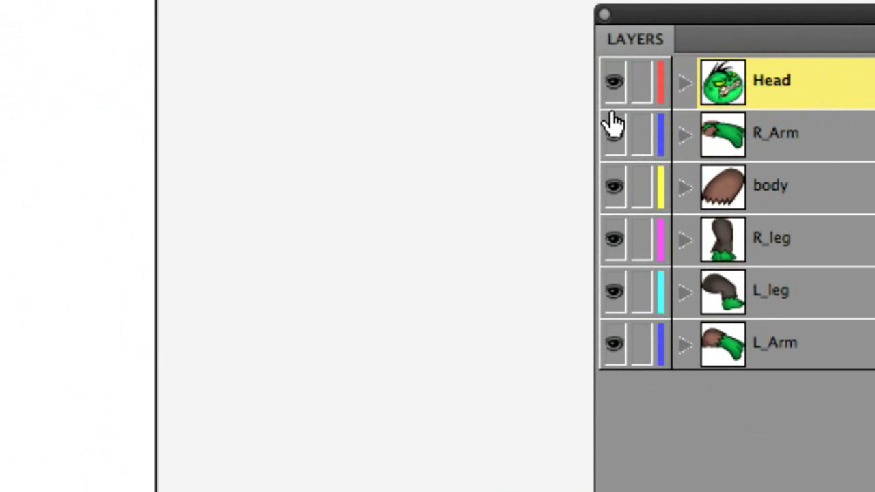
pyautogui.click(614, 82)
pyautogui.click(614, 82)
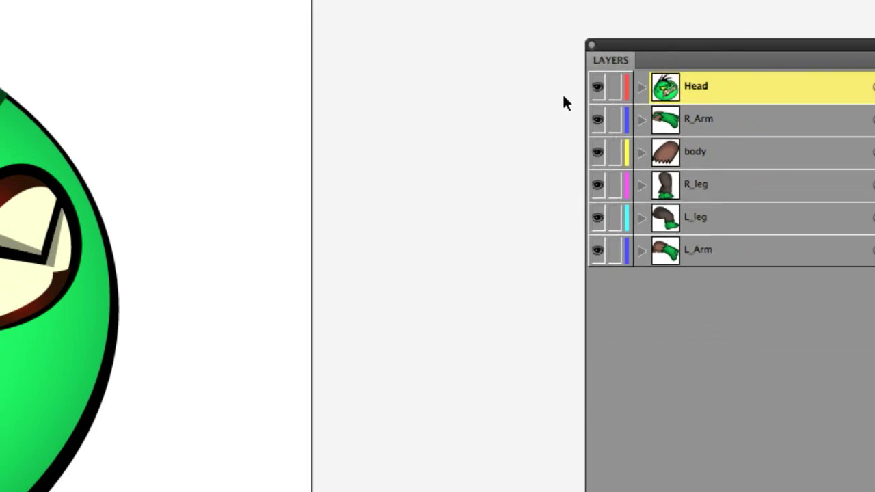
pyautogui.click(591, 88)
pyautogui.click(591, 89)
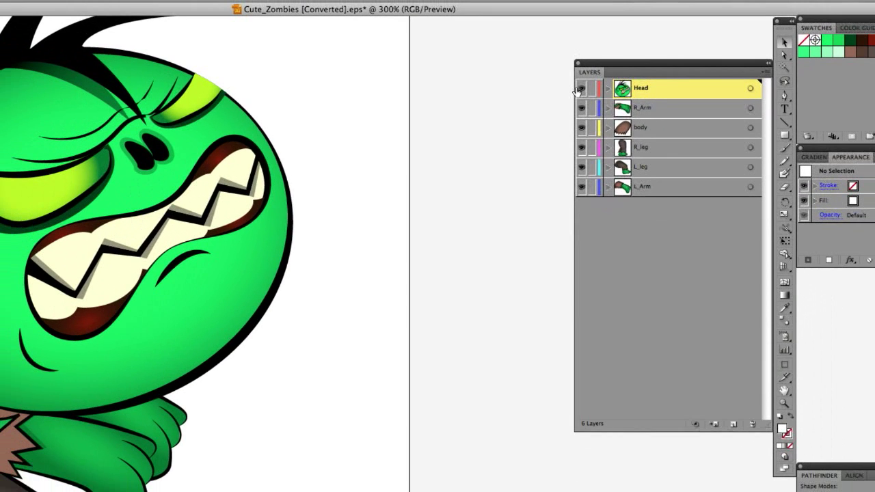
pyautogui.click(582, 90)
pyautogui.click(581, 90)
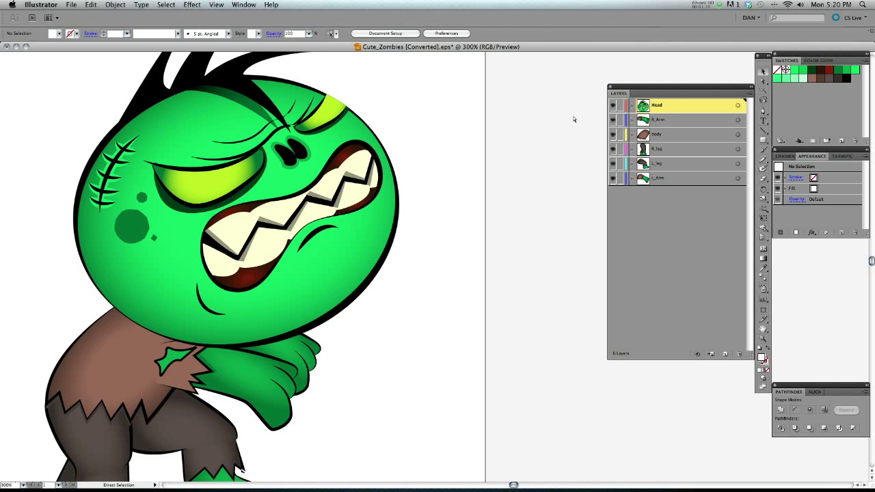
# Compare the whole zombie artwork in Outline and Preview modes, and select the head group.
pyautogui.press('super+y')
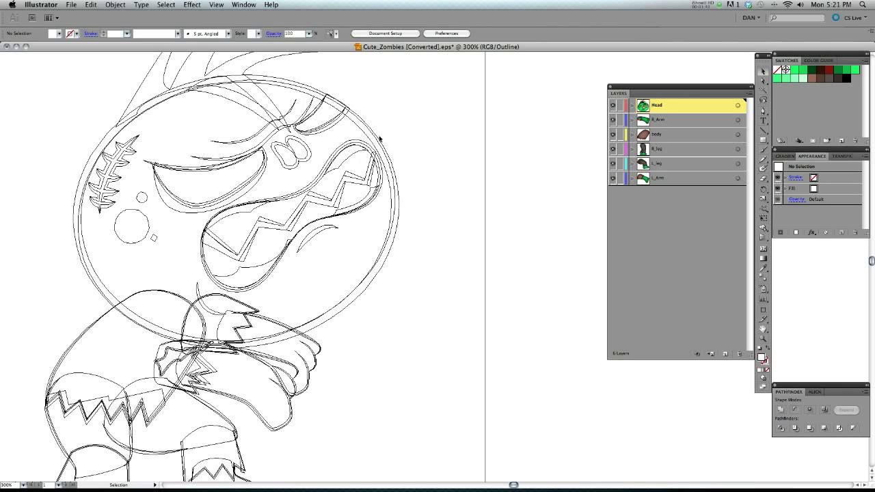
pyautogui.press('super+y')
pyautogui.press('v')
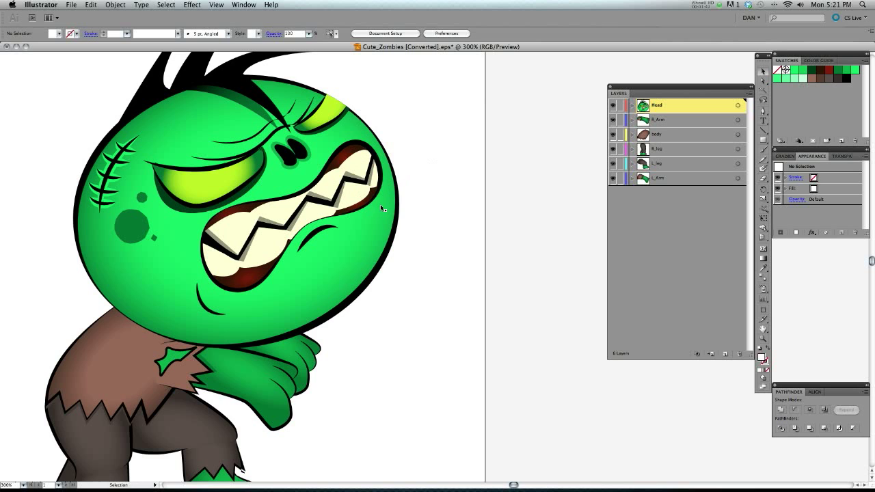
pyautogui.press('super+y')
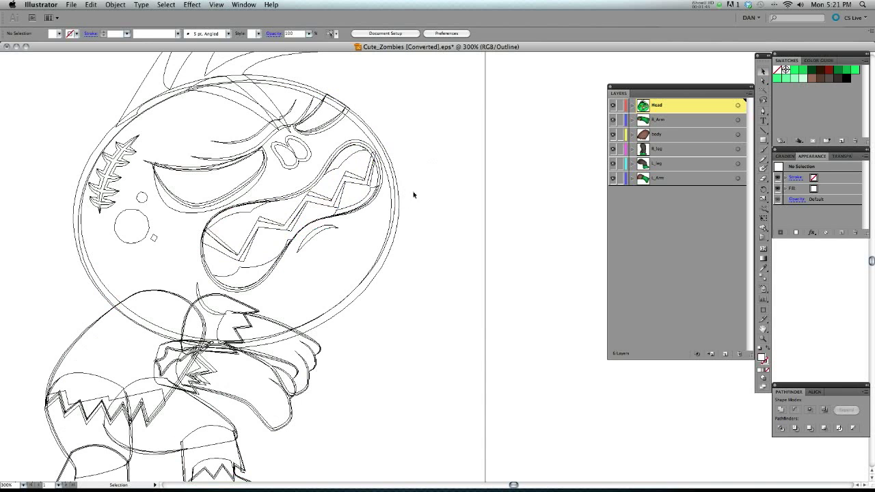
pyautogui.click(388, 190)
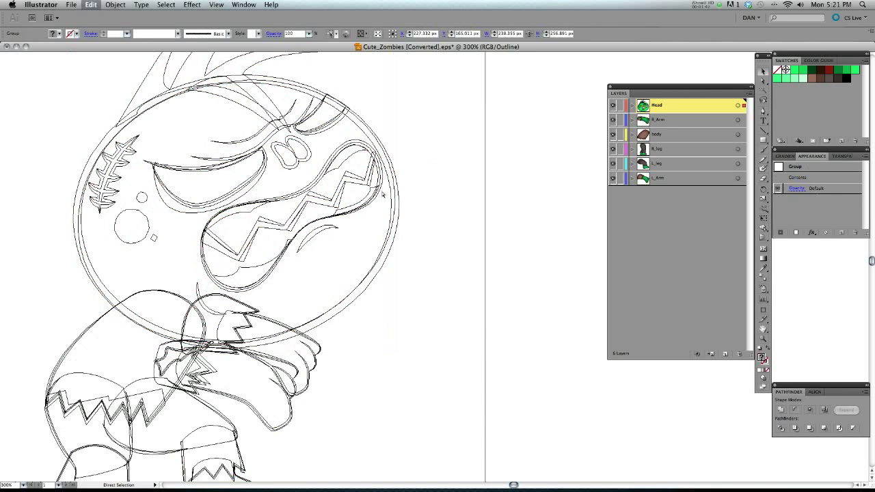
pyautogui.press('super+y')
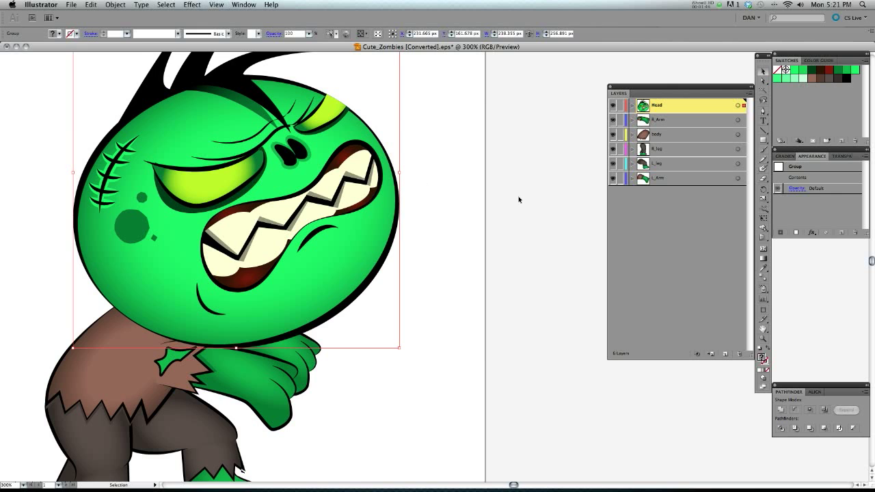
# Show only the Head layer in Outline mode, and return it to Preview mode.
pyautogui.press('super+h')
pyautogui.moveTo(507, 179); pyautogui.dragTo(530, 162)
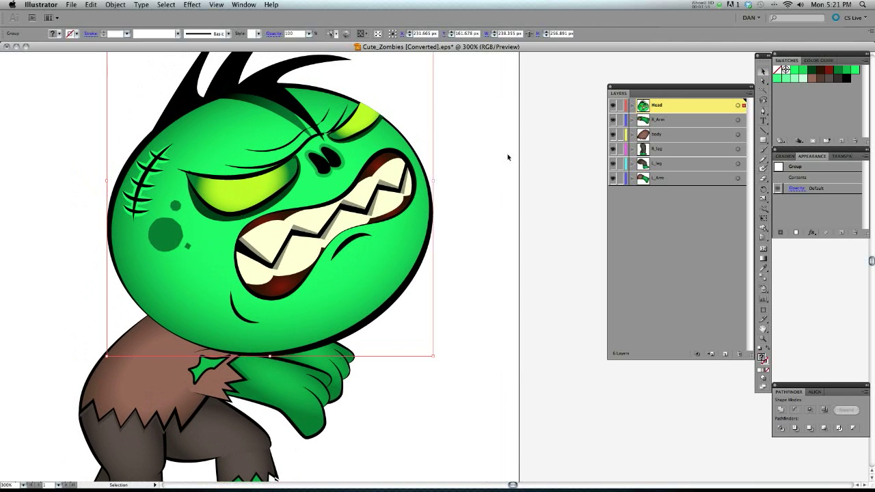
pyautogui.moveTo(504, 261); pyautogui.dragTo(528, 250)
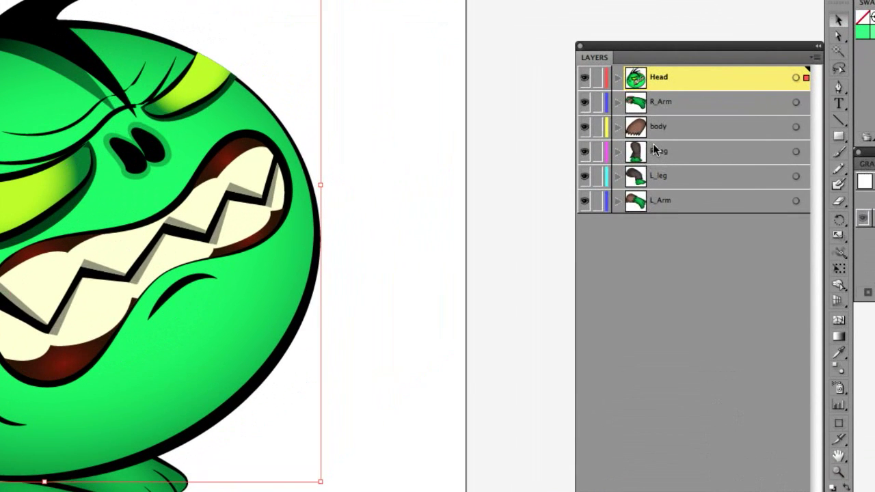
pyautogui.moveTo(407, 168); pyautogui.dragTo(529, 164)
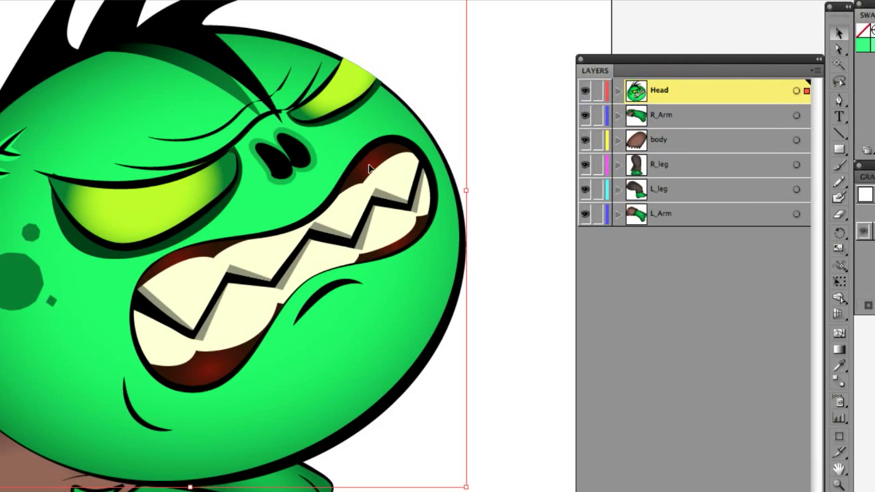
pyautogui.keyDown('super'); pyautogui.click(584, 92); pyautogui.keyUp('super')
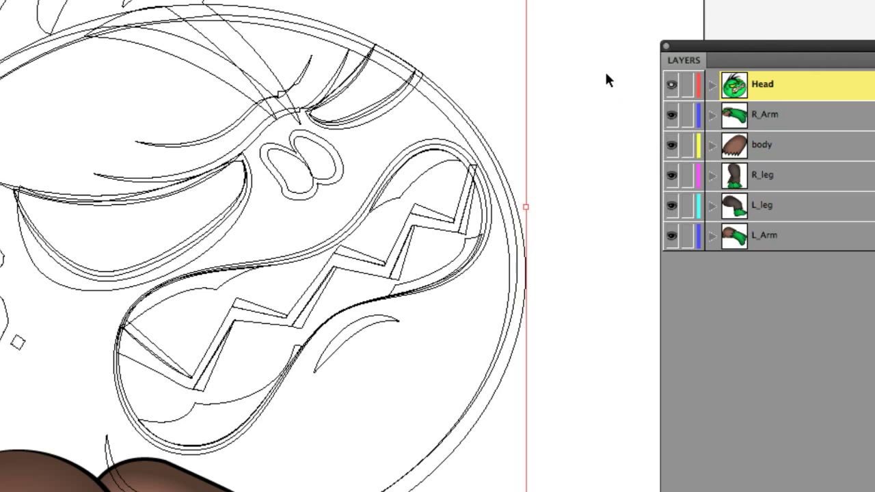
pyautogui.keyDown('super'); pyautogui.click(672, 88); pyautogui.keyUp('super')
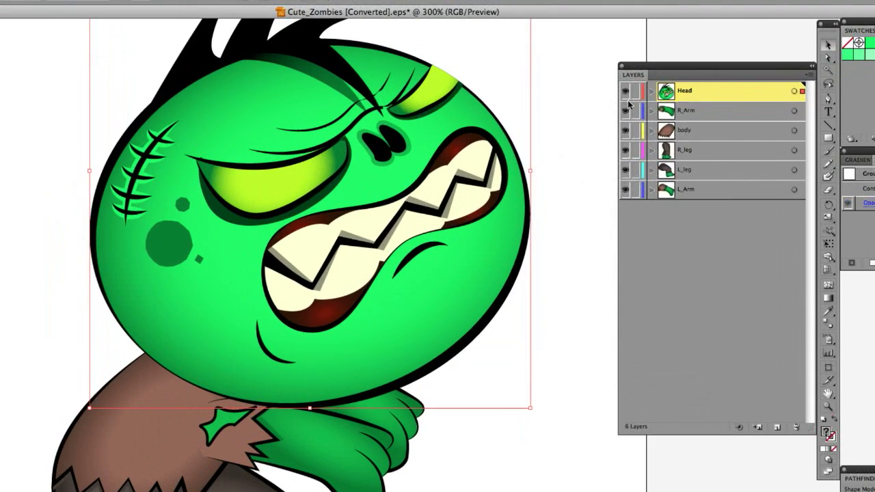
# Hide the R_Arm, body, R_leg, L_leg and L_Arm layers one by one, and undo the hiding.
pyautogui.click(625, 110)
pyautogui.click(625, 130)
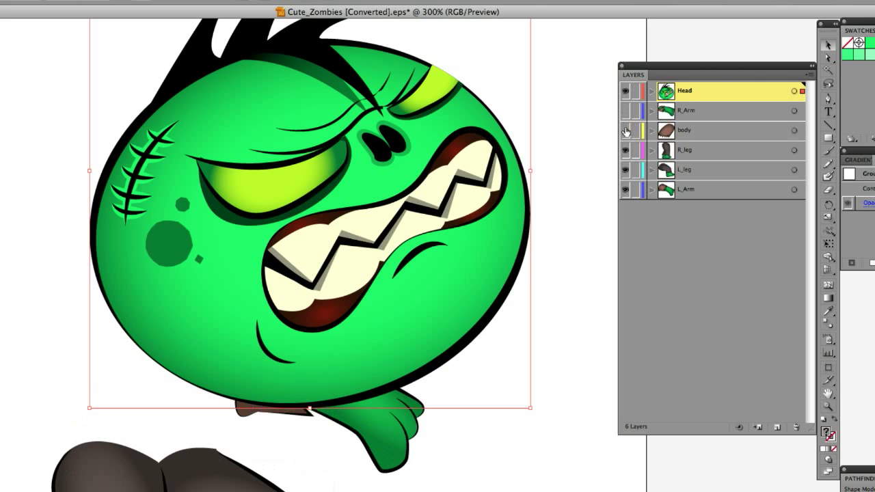
pyautogui.click(626, 150)
pyautogui.click(625, 170)
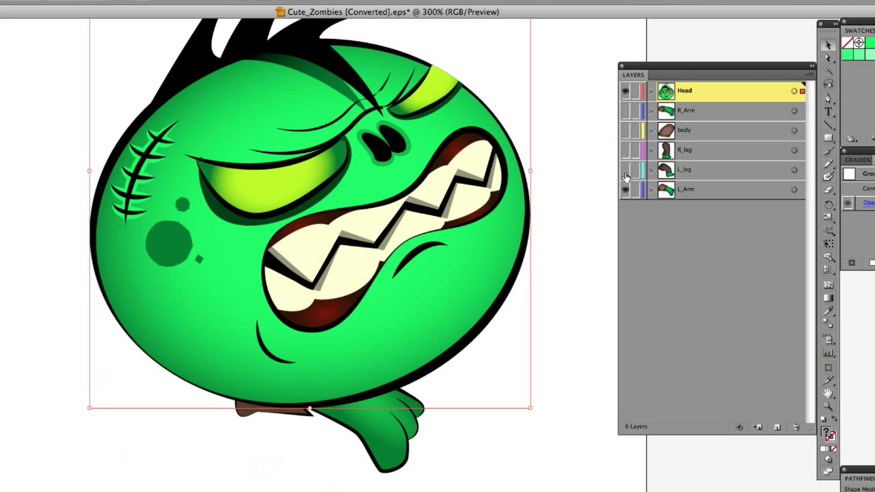
pyautogui.click(625, 191)
pyautogui.press('super+z')
pyautogui.press('super+z')
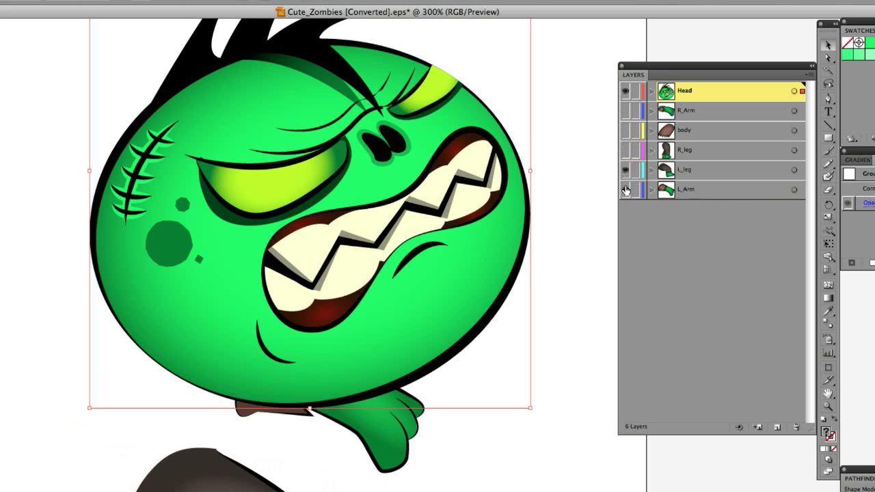
pyautogui.press('super+z')
pyautogui.press('super+z')
pyautogui.press('super+z')
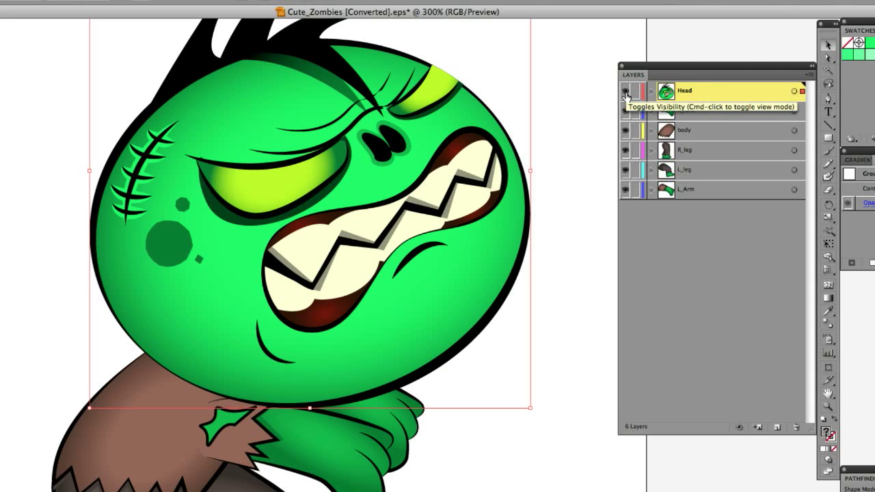
# Isolate the Head layer by hiding all other layers at once, and show them all again.
pyautogui.keyDown('alt'); pyautogui.click(626, 93); pyautogui.keyUp('alt')
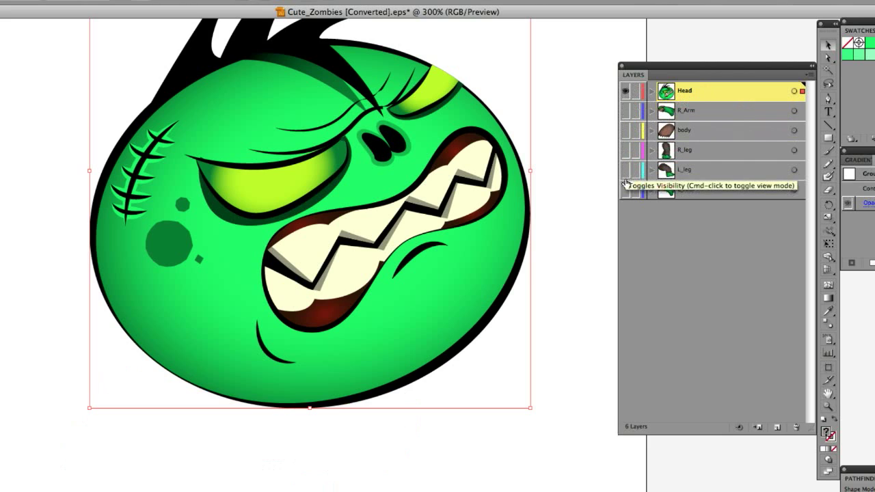
pyautogui.keyDown('alt'); pyautogui.click(626, 93); pyautogui.keyUp('alt')
pyautogui.keyDown('alt'); pyautogui.click(626, 93); pyautogui.keyUp('alt')
pyautogui.keyDown('alt'); pyautogui.click(626, 93); pyautogui.keyUp('alt')
pyautogui.keyDown('alt'); pyautogui.click(625, 93); pyautogui.keyUp('alt')
pyautogui.keyDown('alt'); pyautogui.click(625, 93); pyautogui.keyUp('alt')
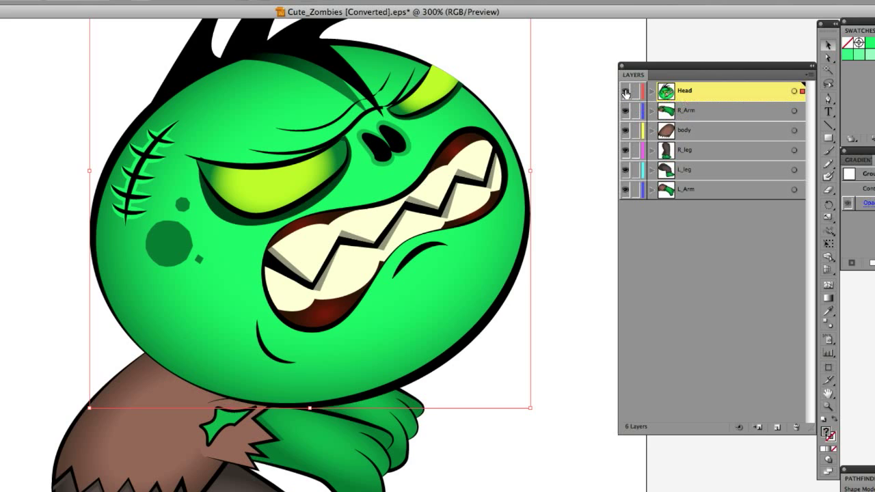
# Isolate the R_Arm layer by hiding all other layers at once, and bring them back.
pyautogui.moveTo(317, 358); pyautogui.dragTo(462, 130)
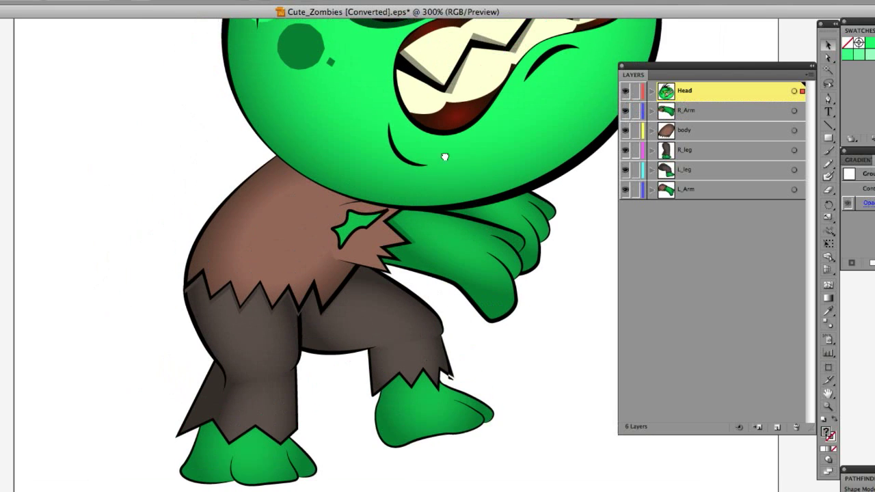
pyautogui.keyDown('alt'); pyautogui.click(625, 114); pyautogui.keyUp('alt')
pyautogui.keyDown('alt'); pyautogui.click(625, 114); pyautogui.keyUp('alt')
pyautogui.keyDown('alt'); pyautogui.click(625, 115); pyautogui.keyUp('alt')
pyautogui.keyDown('alt'); pyautogui.click(625, 114); pyautogui.keyUp('alt')
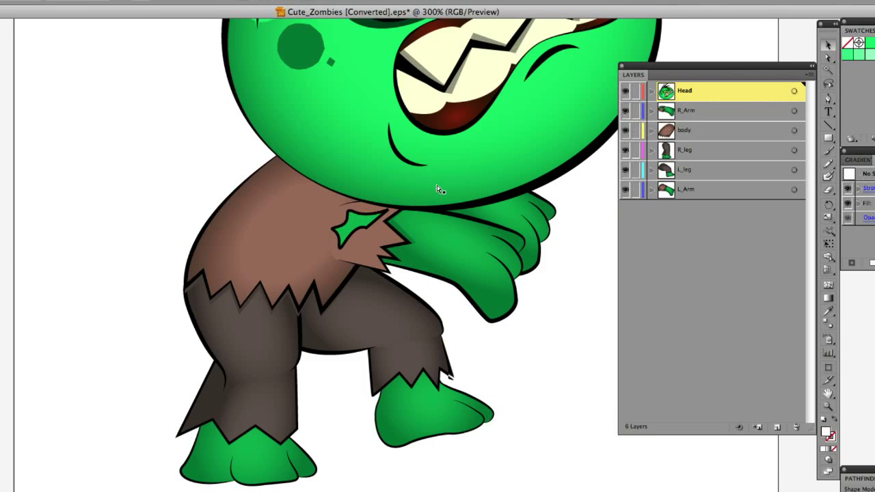
# Duplicate the Head layer together with its artwork.
pyautogui.hotkey('ctrl', '-')
pyautogui.moveTo(366, 145); pyautogui.dragTo(341, 194)
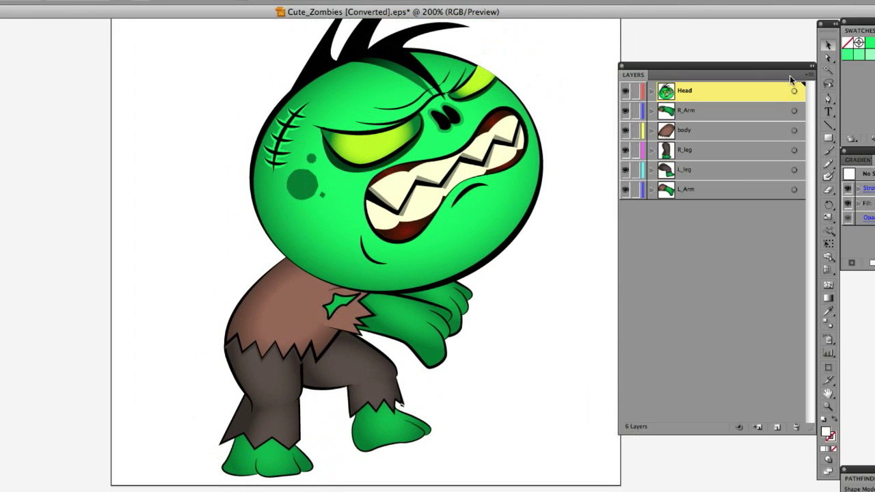
pyautogui.click(810, 76)
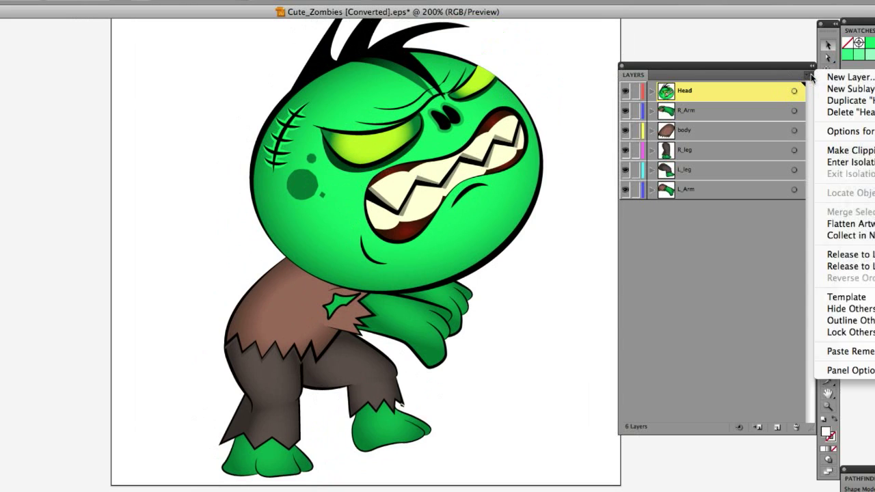
pyautogui.click(812, 77)
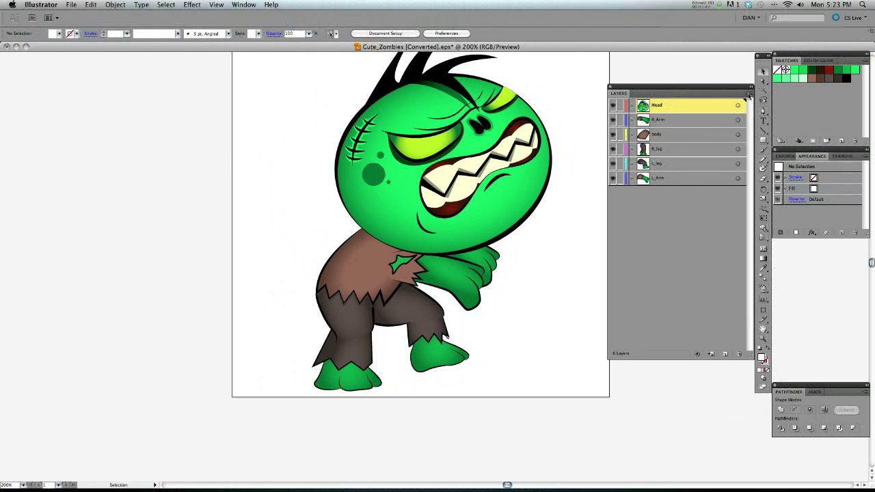
pyautogui.click(750, 95)
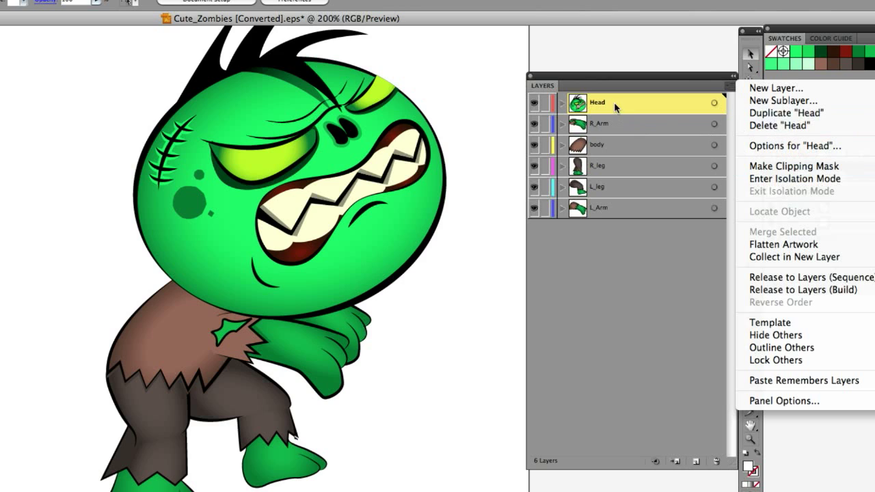
pyautogui.click(779, 113)
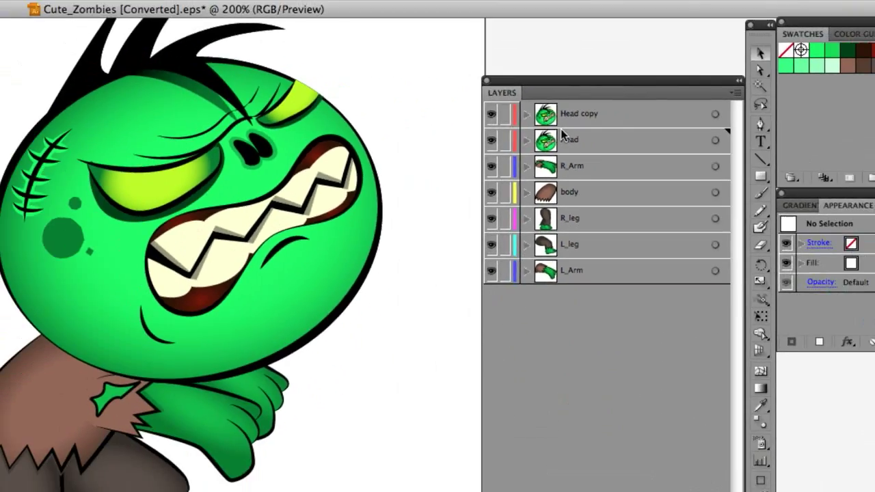
# Toggle the visibility of the Head copy layer, and delete that layer with its artwork.
pyautogui.click(490, 116)
pyautogui.click(490, 120)
pyautogui.click(490, 120)
pyautogui.click(490, 121)
pyautogui.click(490, 120)
pyautogui.click(490, 121)
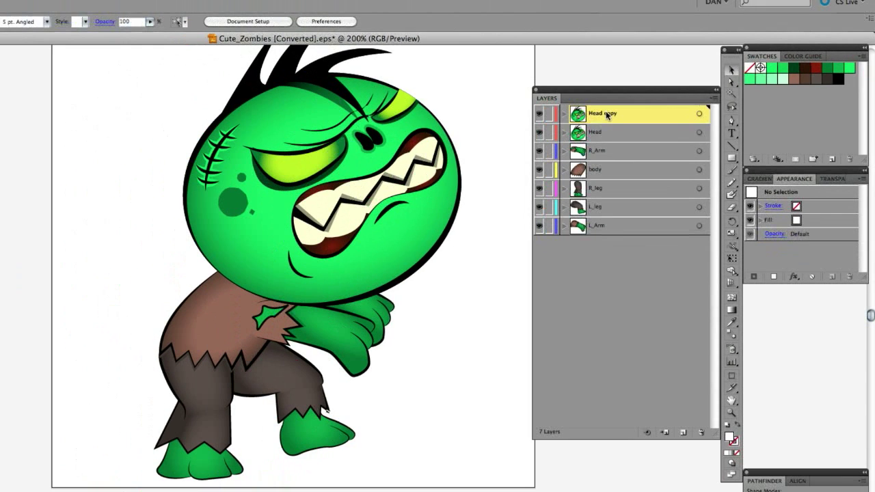
pyautogui.click(701, 432)
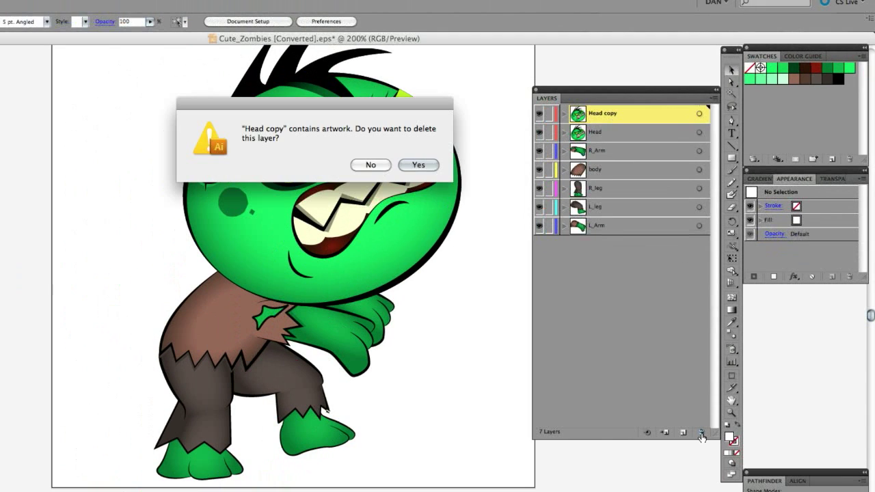
pyautogui.click(419, 165)
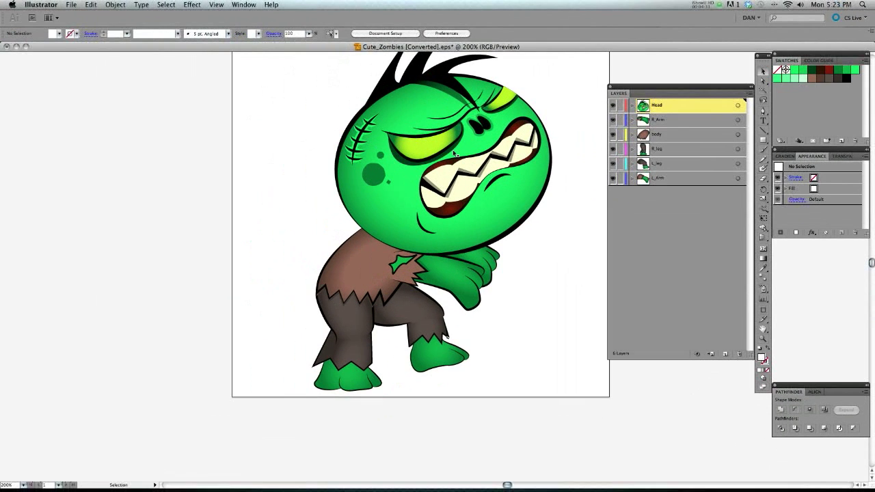
pyautogui.moveTo(454, 153); pyautogui.dragTo(386, 208)
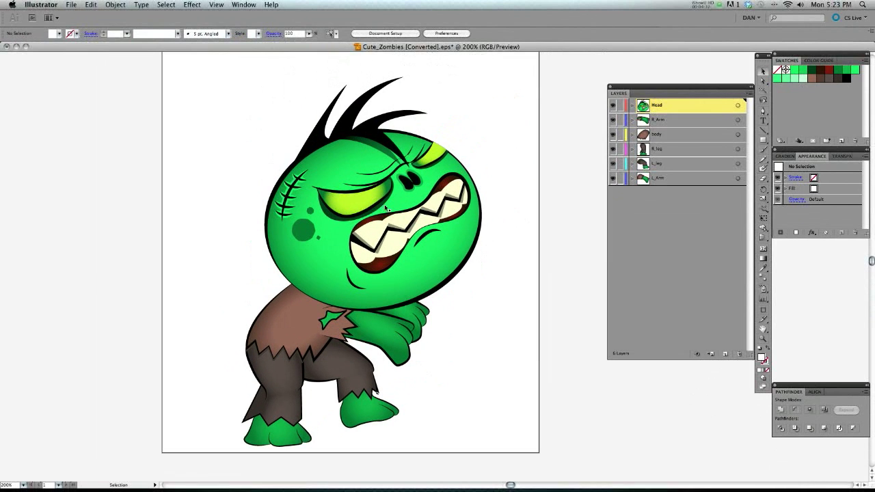
pyautogui.hscroll(5, 447, 197)
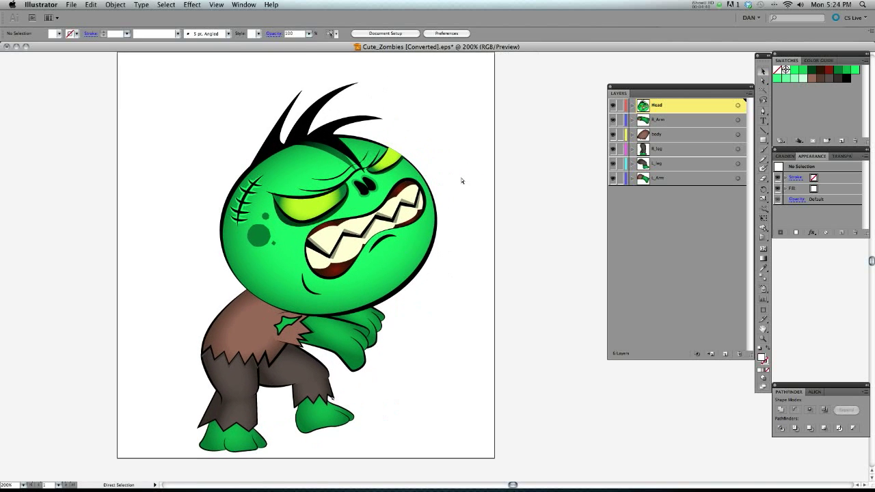
pyautogui.press('super+equal')
pyautogui.press('super+equal')
pyautogui.moveTo(460, 311); pyautogui.dragTo(540, 225)
pyautogui.moveTo(438, 328); pyautogui.dragTo(457, 331)
pyautogui.press('super+minus')
pyautogui.press('super+minus')
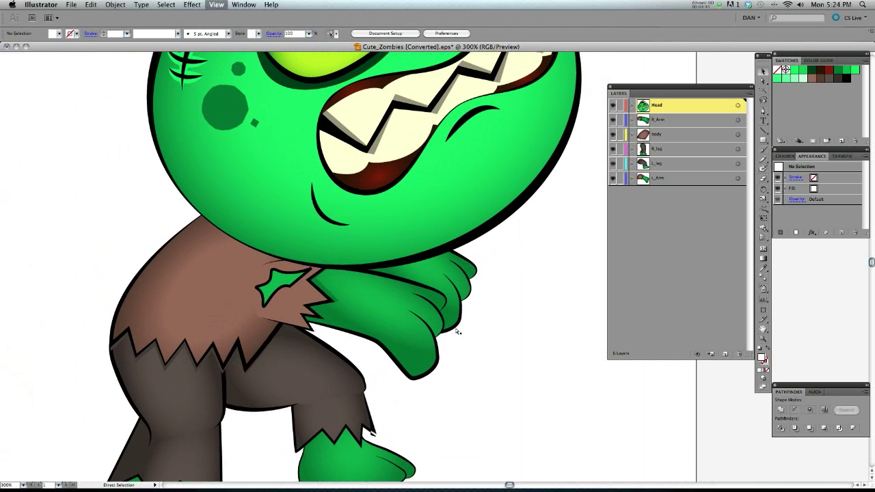
# Try rotating the zombie's right arm into several poses, undoing each rotation, and deselect the arm.
pyautogui.hscroll(5, 335, 310)
pyautogui.click(336, 310)
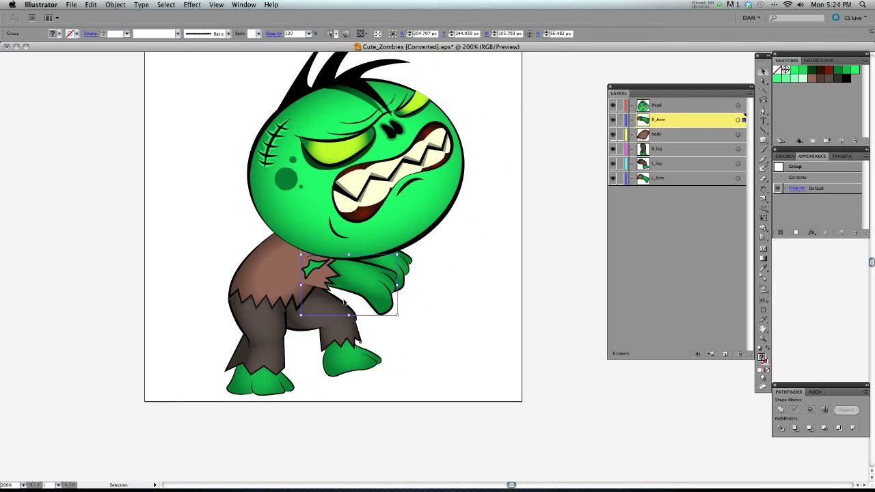
pyautogui.press('r')
pyautogui.moveTo(466, 303); pyautogui.dragTo(381, 400)
pyautogui.press('super+z')
pyautogui.moveTo(460, 312); pyautogui.dragTo(469, 236)
pyautogui.press('super+z')
pyautogui.press('super+z')
pyautogui.moveTo(452, 282); pyautogui.dragTo(409, 357)
pyautogui.press('super+z')
pyautogui.click(416, 347)
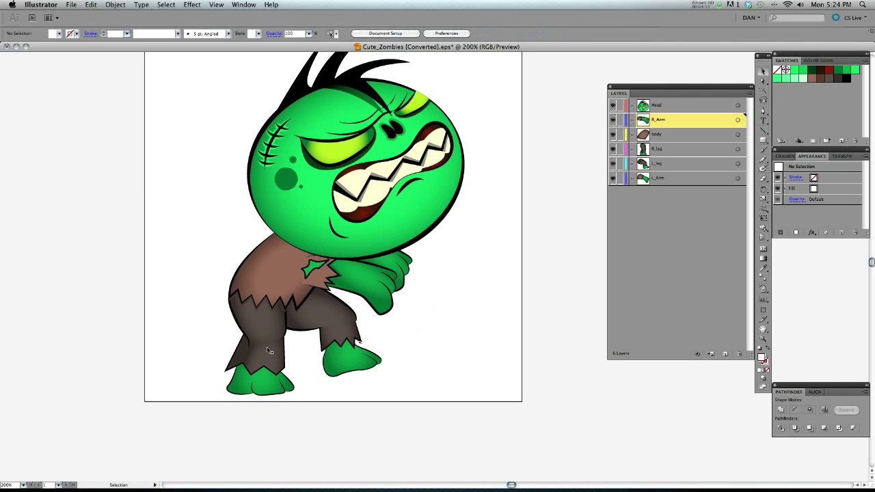
# Try rotating the zombie's right leg, undo the rotation, and deselect the leg.
pyautogui.click(265, 348)
pyautogui.moveTo(310, 335); pyautogui.dragTo(426, 271)
pyautogui.press('super+z')
pyautogui.press('super+z')
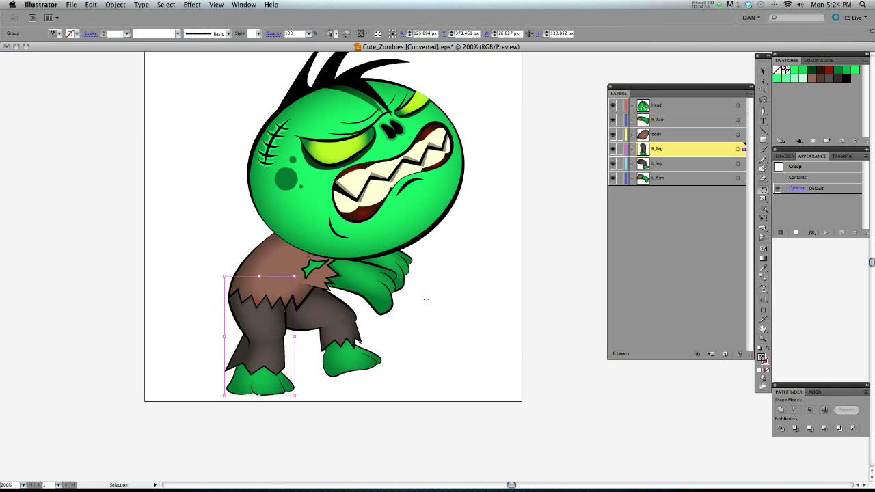
pyautogui.press('v')
pyautogui.click(457, 271)
pyautogui.scroll(5, 457, 270)
pyautogui.hscroll(5, 414, 264)
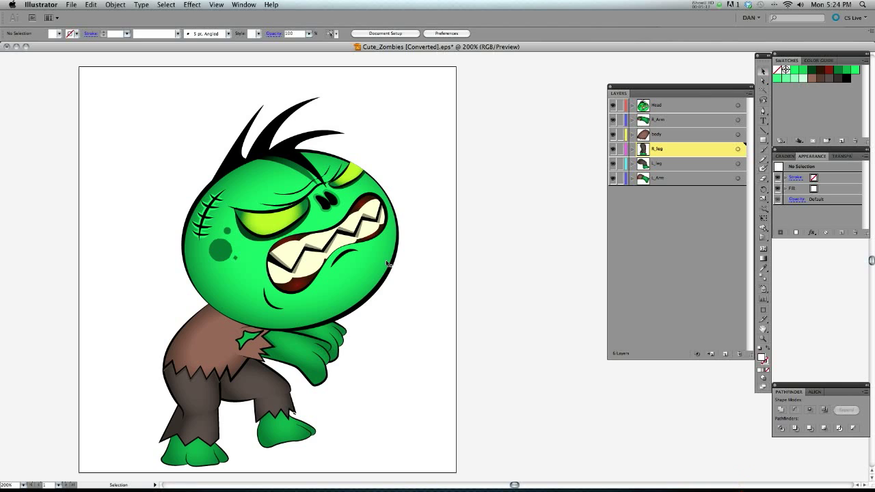
pyautogui.moveTo(392, 240)
pyautogui.mouseDown()
pyautogui.moveTo(380, 221)
pyautogui.moveTo(395, 242)
pyautogui.mouseUp()
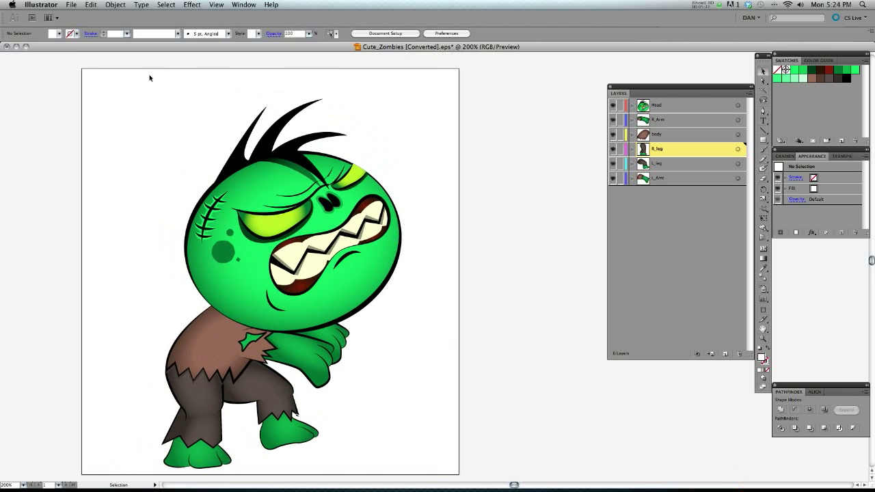
pyautogui.moveTo(106, 125); pyautogui.dragTo(124, 115)
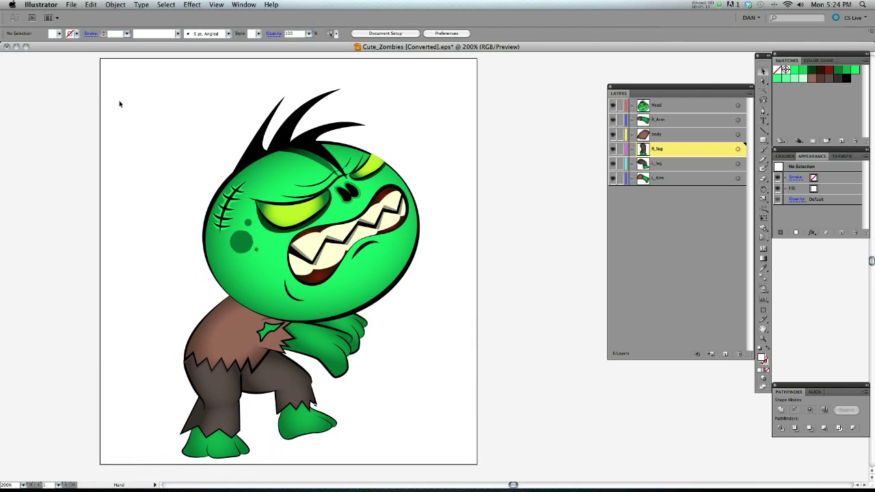
# Export the artwork in Photoshop (psd) format as Cute_Zombies [Converted].psd in the Istock folder, replacing the existing file.
pyautogui.click(74, 5)
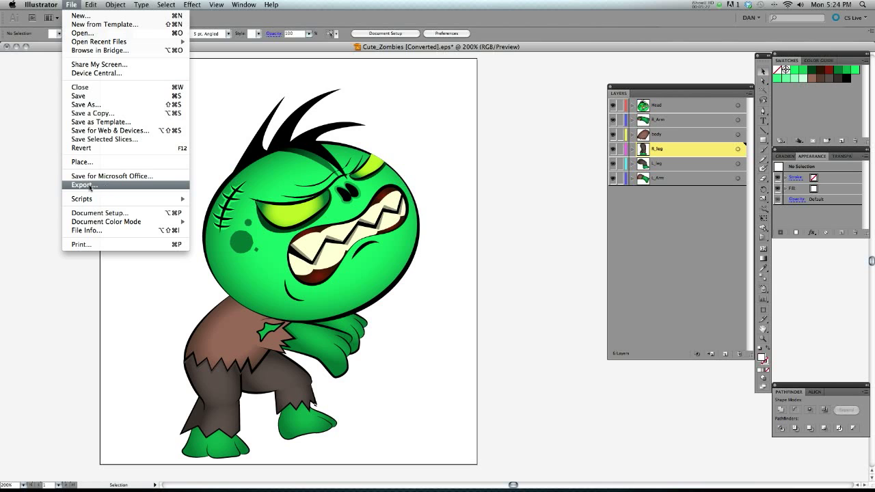
pyautogui.click(91, 185)
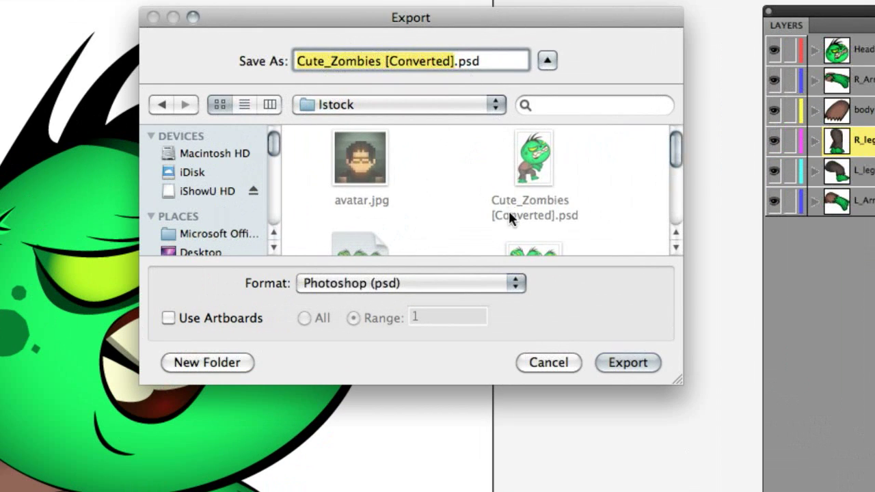
pyautogui.click(516, 283)
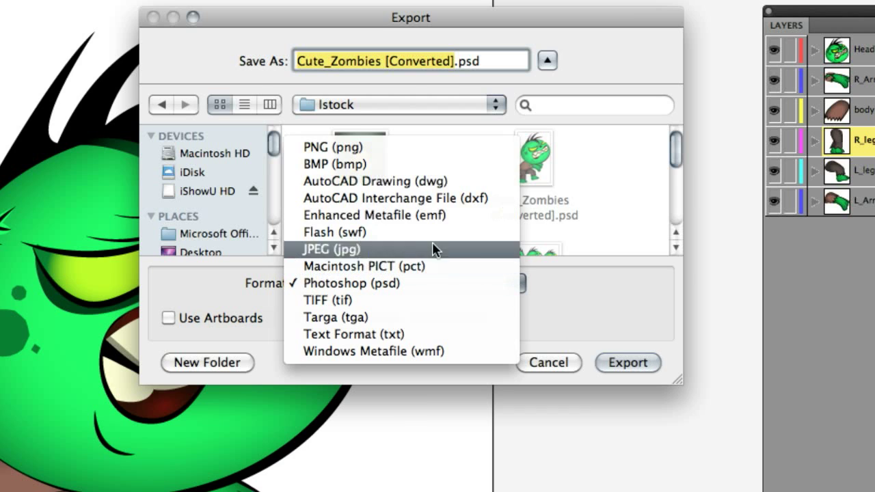
pyautogui.click(402, 284)
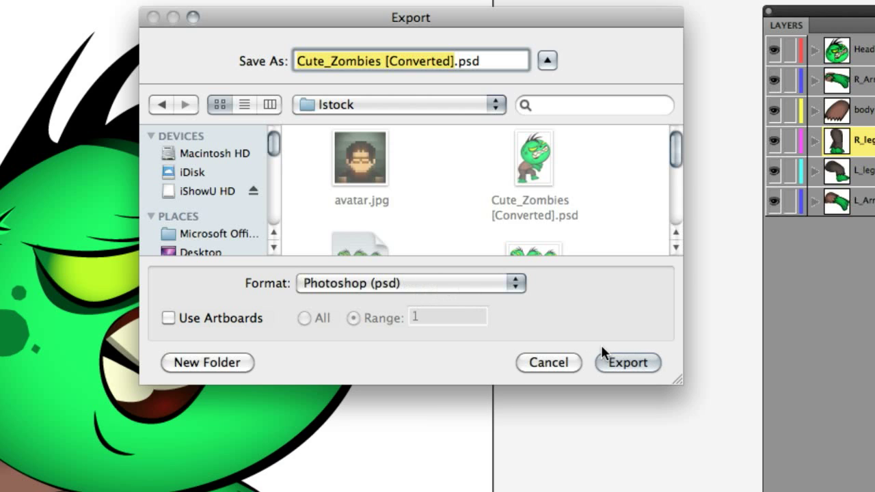
pyautogui.click(618, 361)
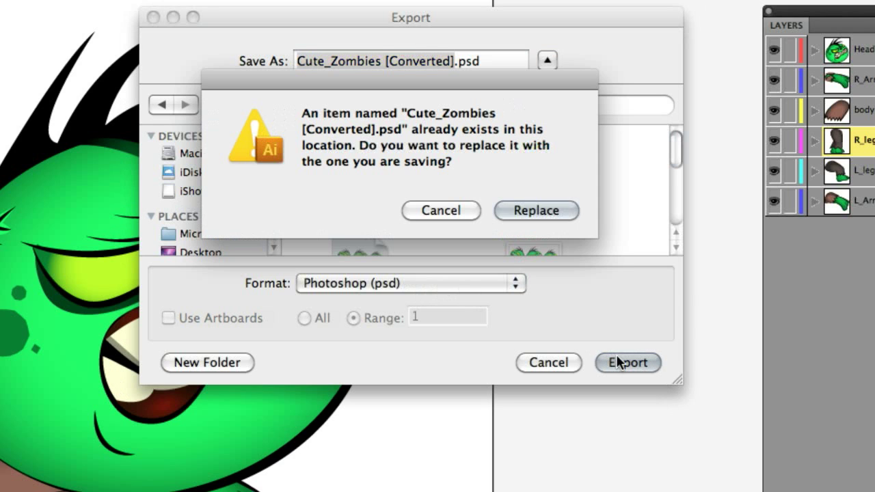
pyautogui.click(550, 212)
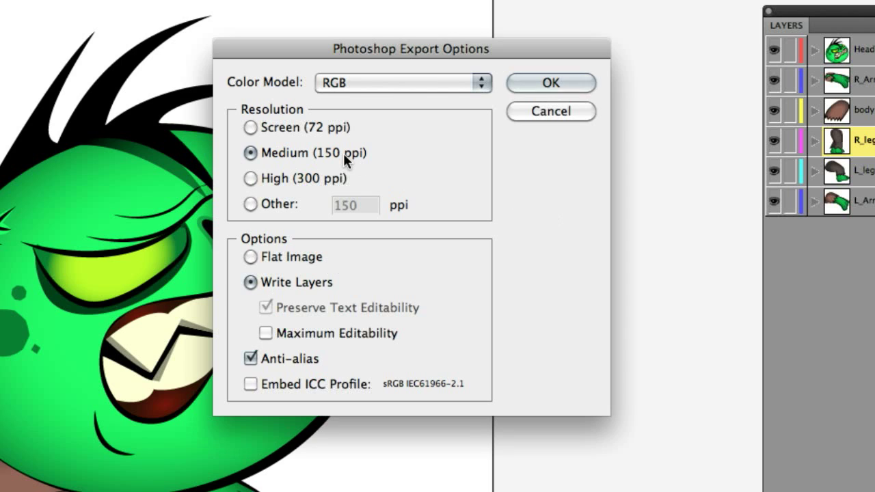
# Choose Write Layers instead of Flat Image in the Photoshop export options and complete the export.
pyautogui.click(251, 258)
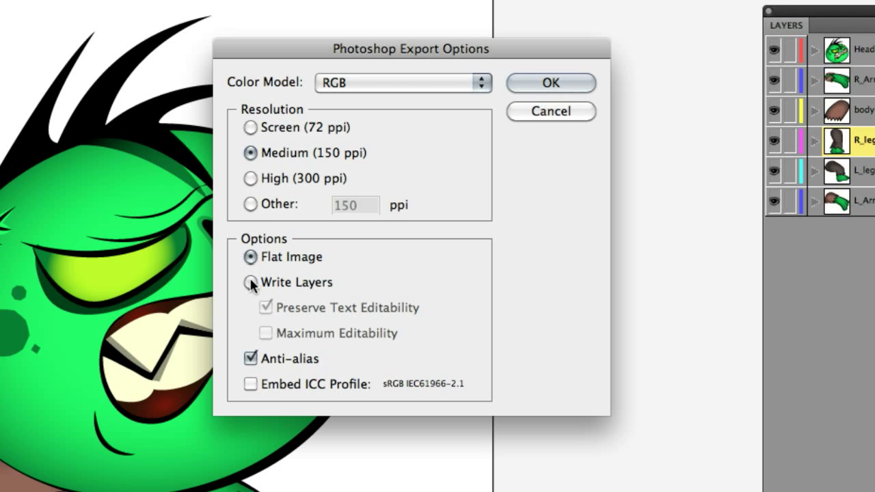
pyautogui.click(250, 282)
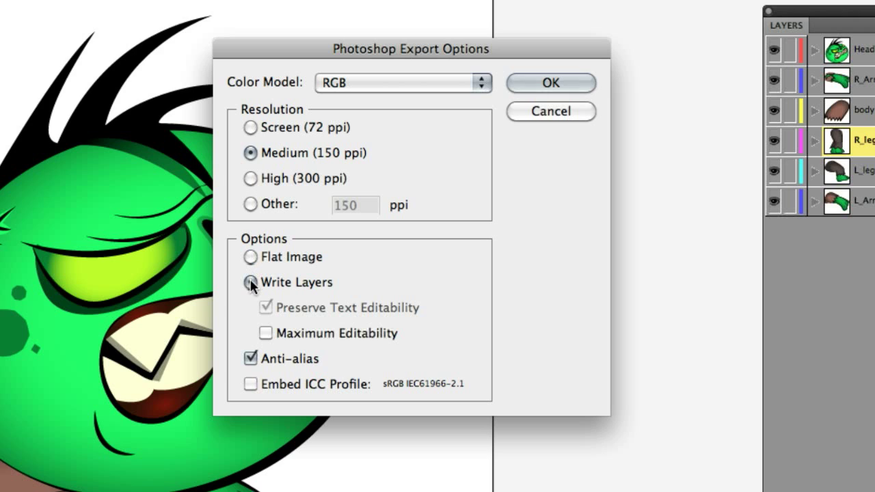
pyautogui.click(550, 86)
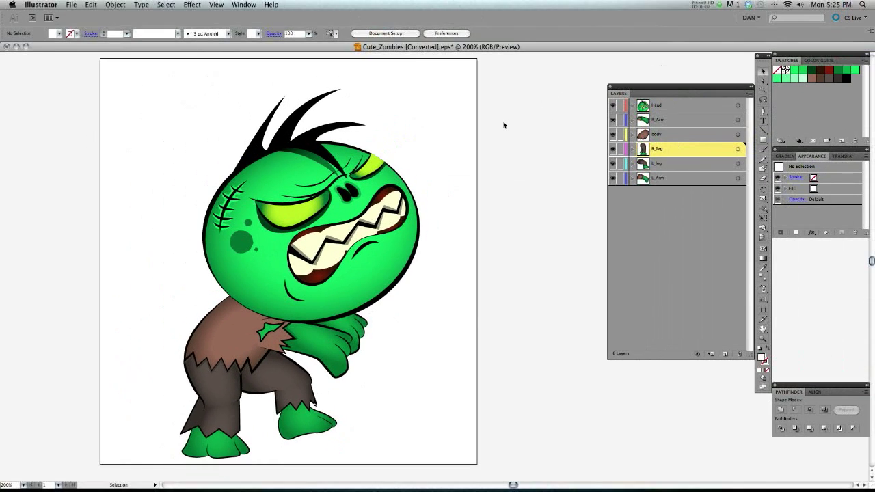
# Open Cute_Zombies [Converted].psd from the desktop's Istock folder in Photoshop, and close the folder window.
pyautogui.press('F11')
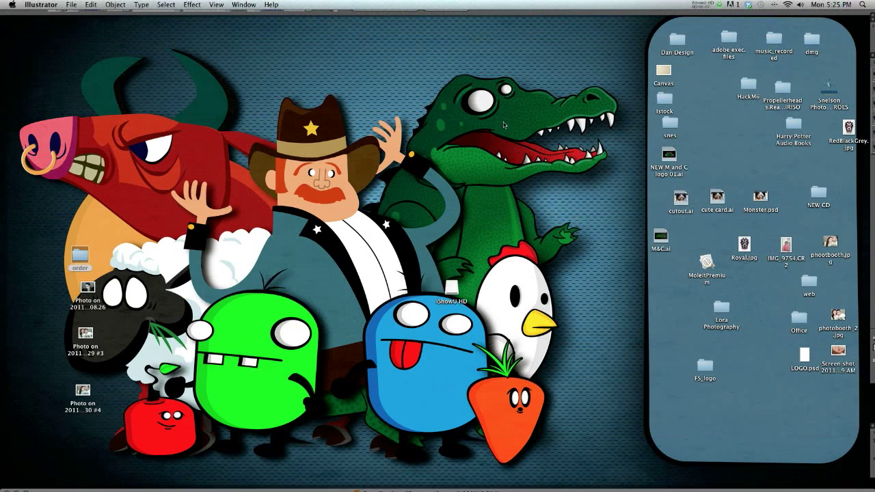
pyautogui.doubleClick(664, 100)
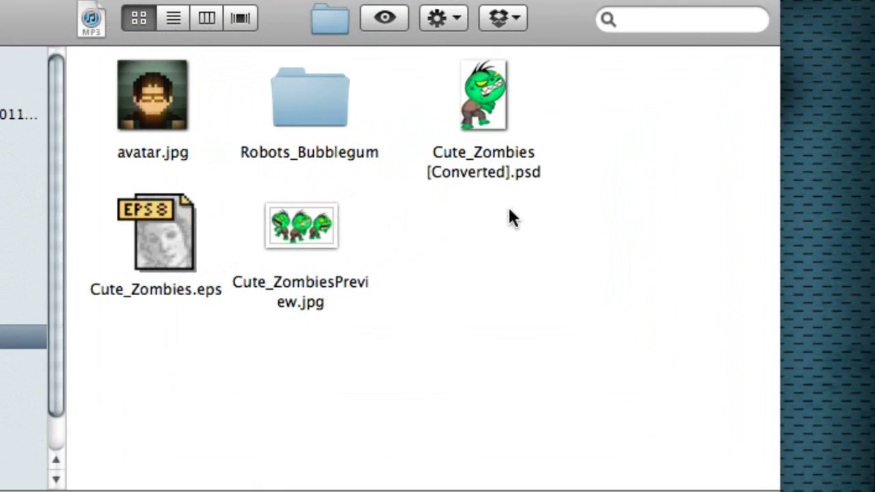
pyautogui.click(486, 102)
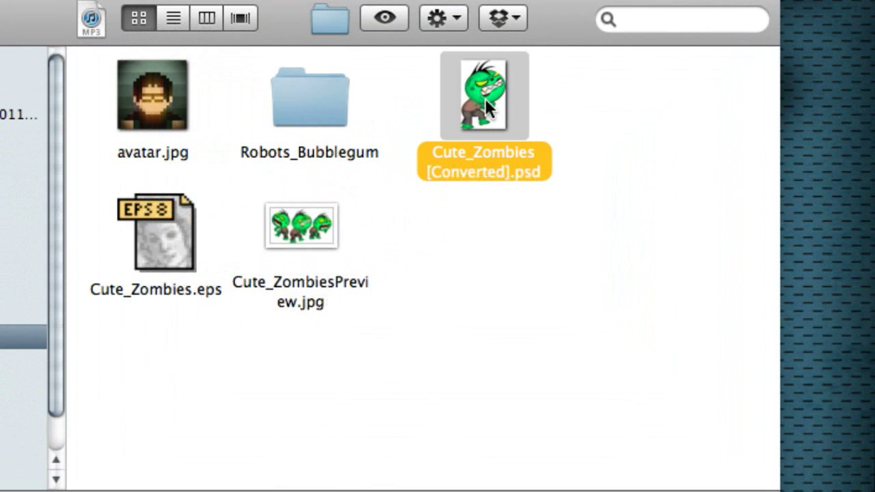
pyautogui.rightClick(494, 103)
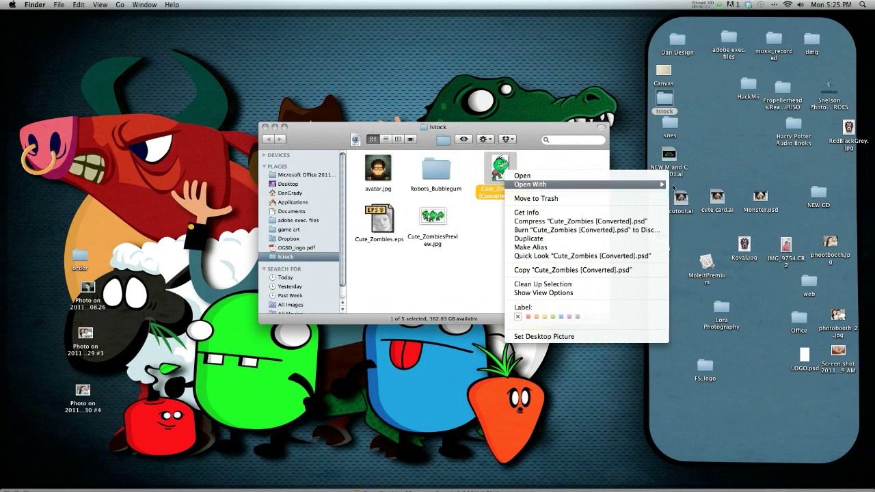
pyautogui.moveTo(687, 170)
pyautogui.click(688, 188)
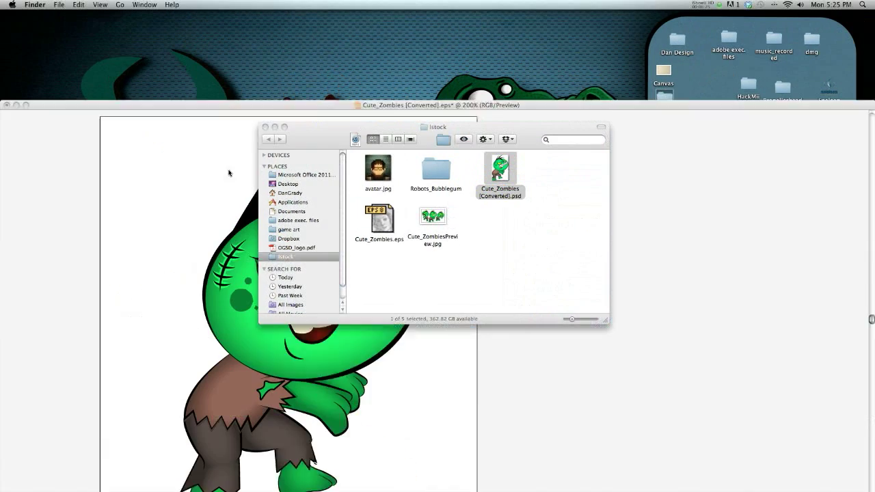
pyautogui.click(265, 128)
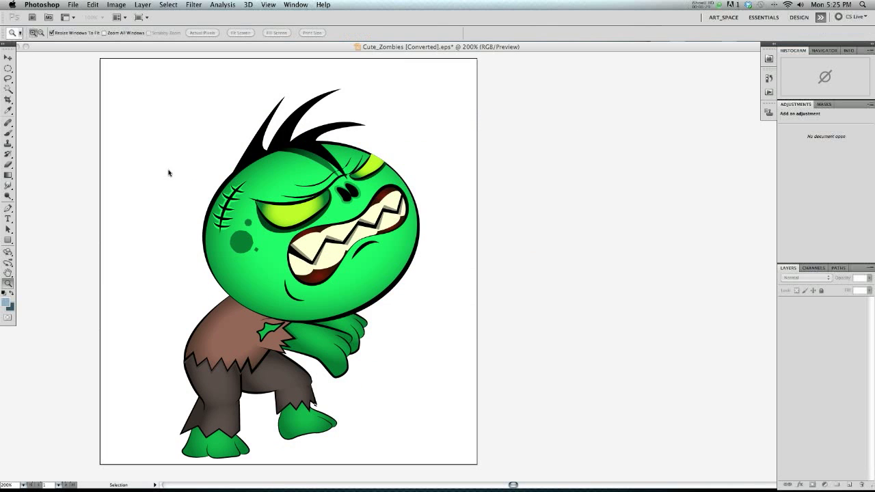
# Switch back to Illustrator and toggle the Head layer's visibility off and on.
pyautogui.press('F9')
pyautogui.press('F9')
pyautogui.click(112, 89)
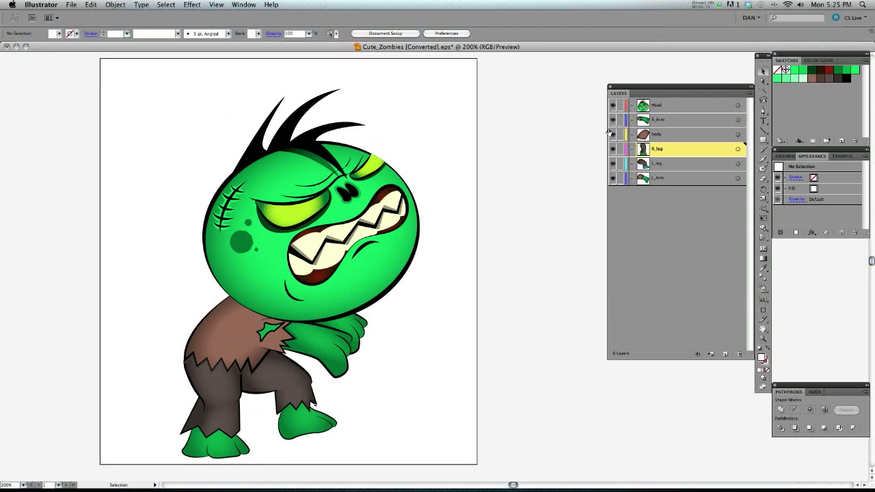
pyautogui.click(612, 106)
pyautogui.click(612, 106)
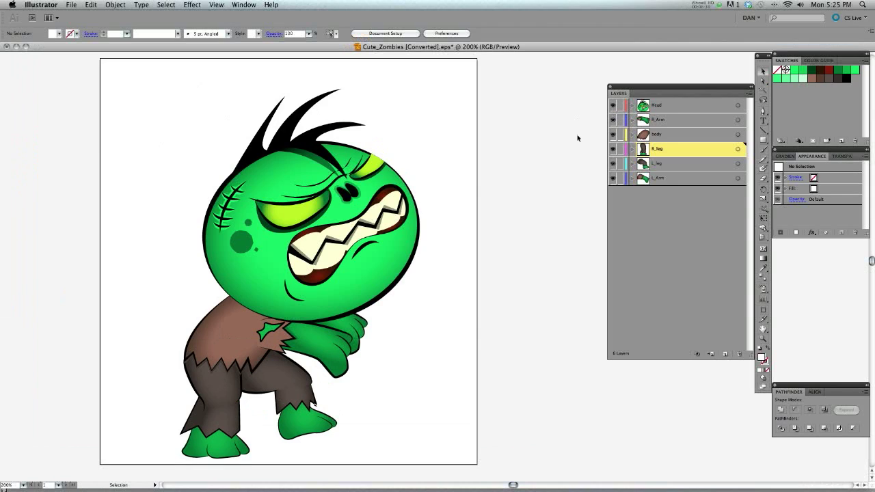
# Switch to the PSD in Photoshop and collapse the Head, R_Arm, body, R_leg, L_leg and L_Arm layer groups.
pyautogui.press('F9')
pyautogui.click(557, 130)
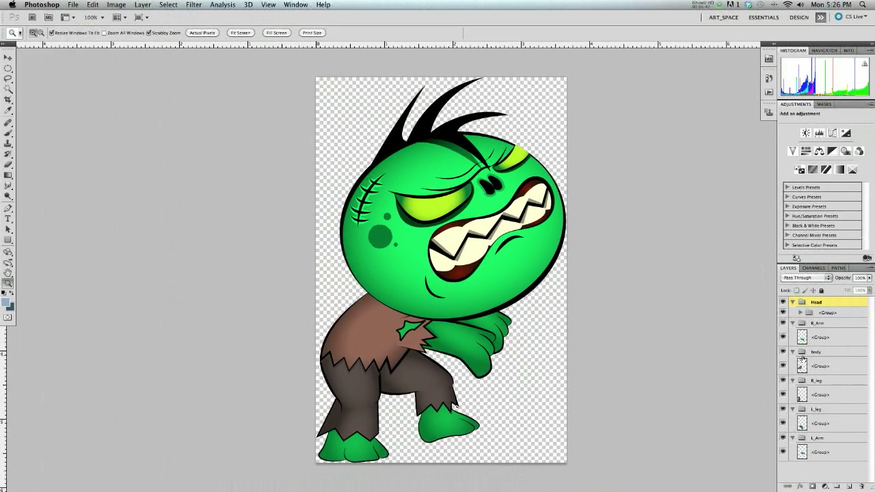
pyautogui.click(792, 302)
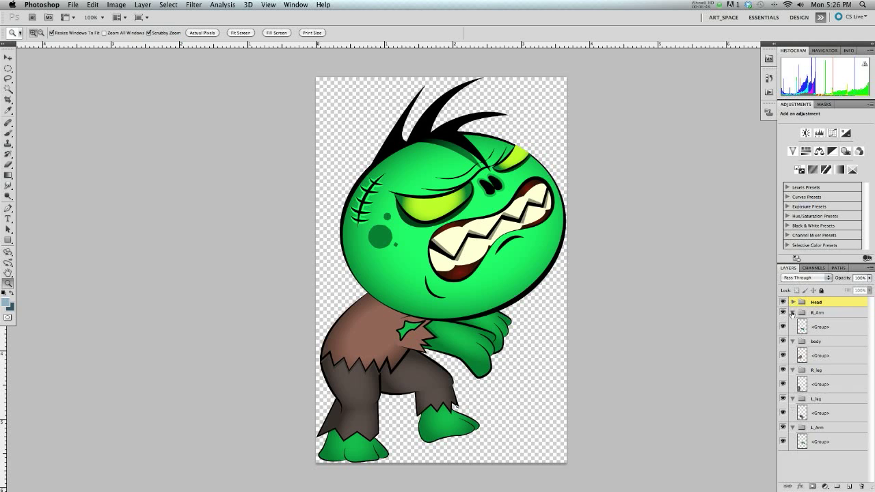
pyautogui.click(792, 312)
pyautogui.click(792, 323)
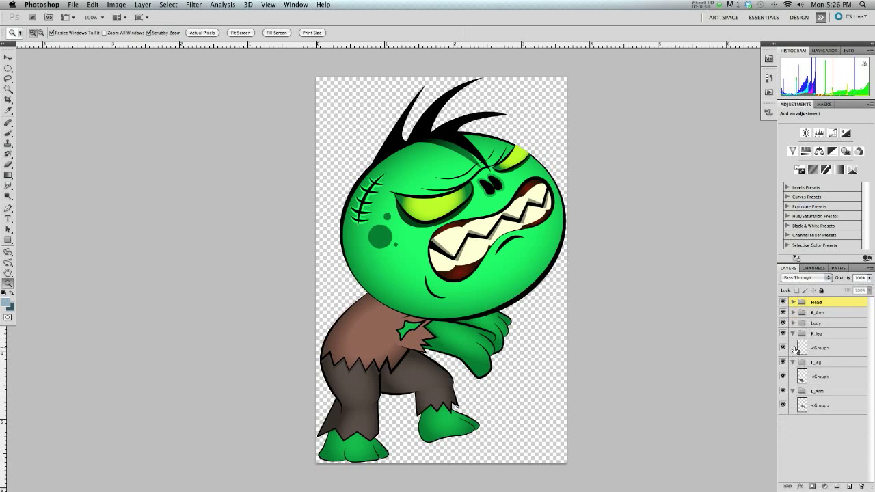
pyautogui.click(793, 333)
pyautogui.click(793, 356)
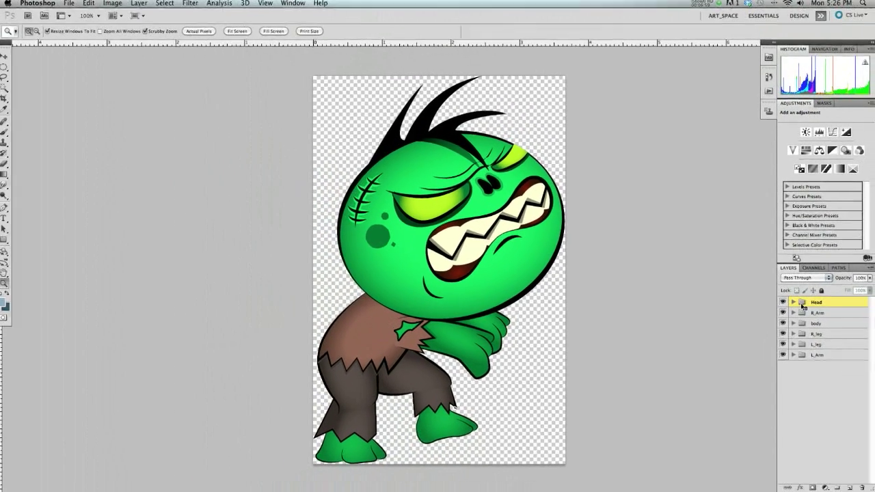
# Toggle the Head group's visibility off and on, and try moving the head away from the body, undoing the move.
pyautogui.click(780, 302)
pyautogui.click(783, 302)
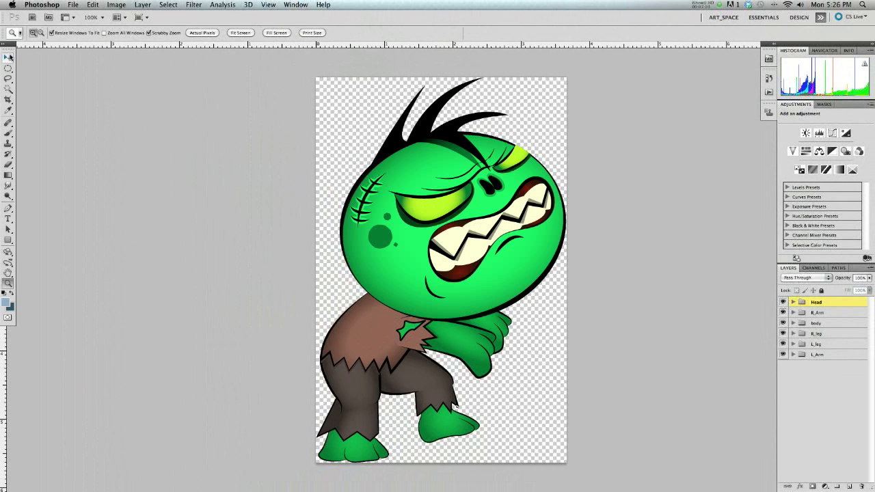
pyautogui.click(9, 57)
pyautogui.moveTo(438, 211); pyautogui.dragTo(536, 193)
pyautogui.press('super+z')
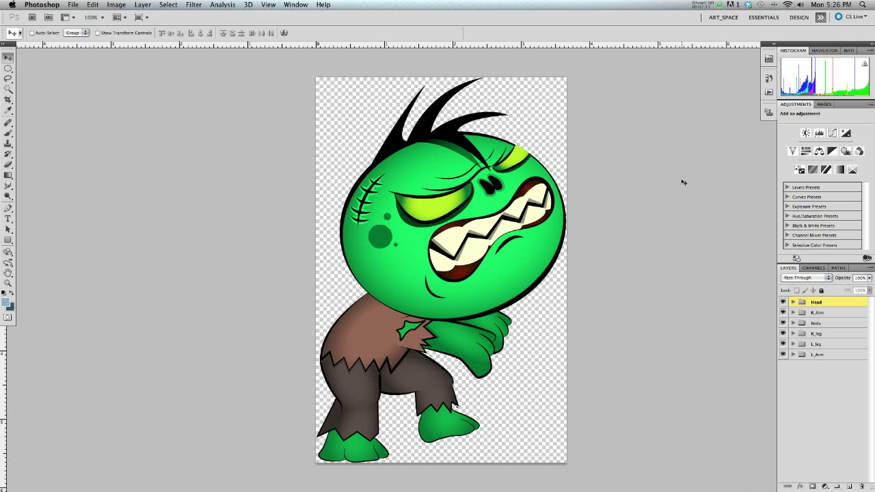
pyautogui.press('super+z')
pyautogui.press('super+z')
# Try scaling the Head group to about 67.80% and repositioning it over the body with Free Transform, and cancel the transformation.
pyautogui.press('super+t')
pyautogui.moveTo(339, 79); pyautogui.dragTo(417, 173)
pyautogui.moveTo(524, 271); pyautogui.dragTo(469, 262)
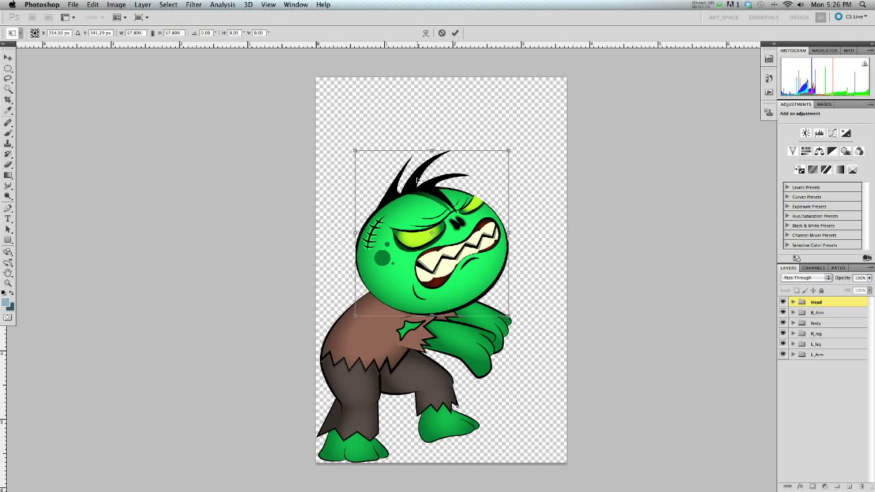
pyautogui.click(441, 32)
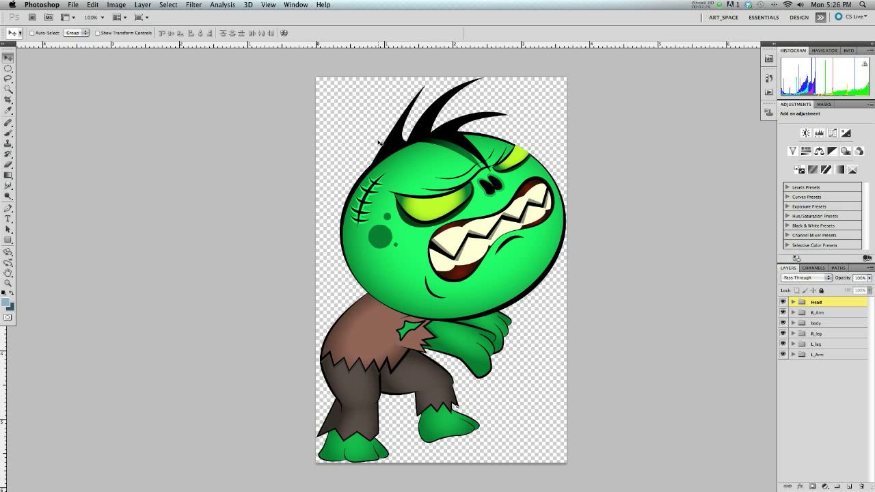